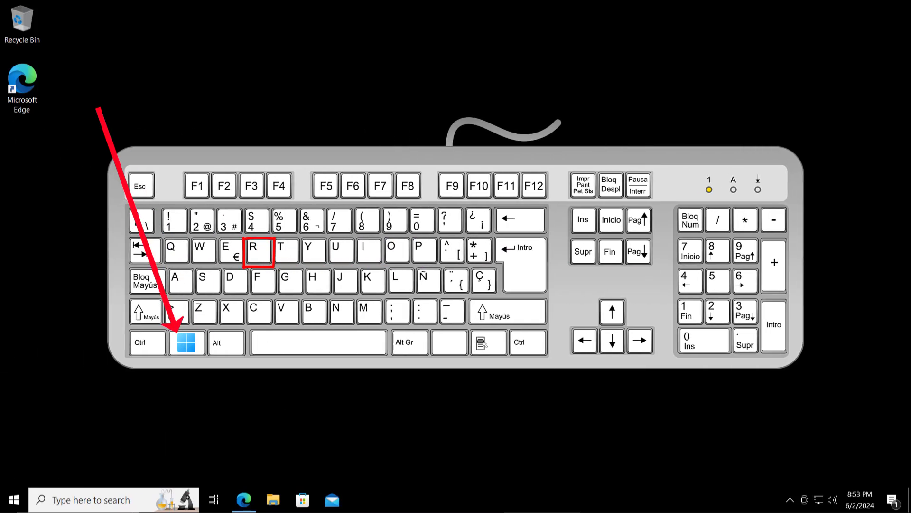
Run dxdiag from the Run dialog to open the DirectX Diagnostic Tool.
key(super+r)
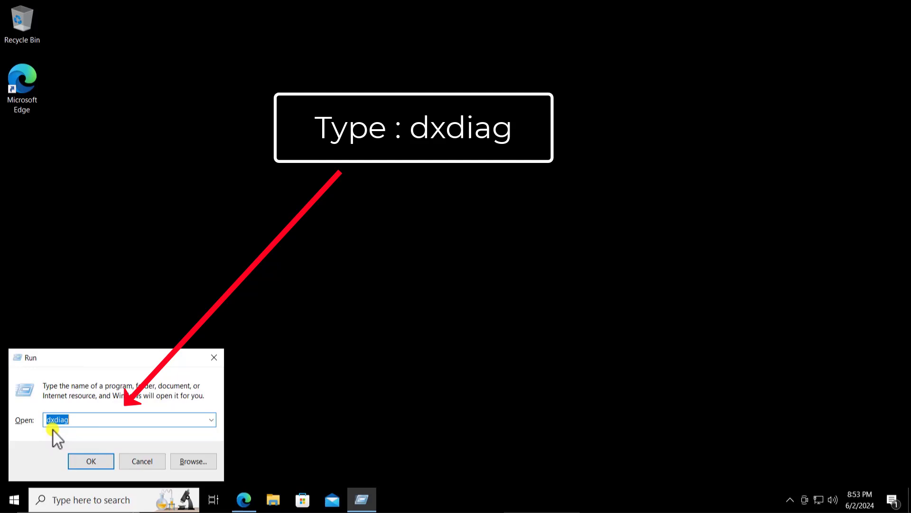
click(95, 462)
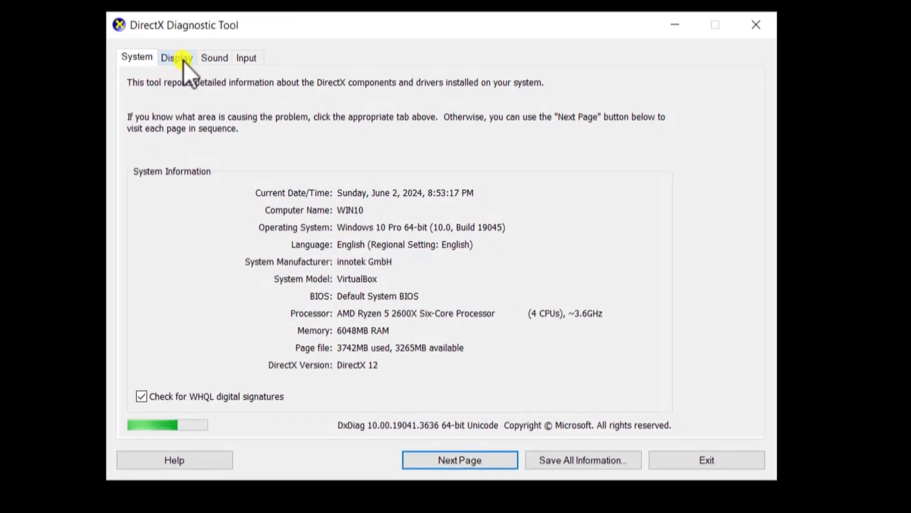
click(184, 62)
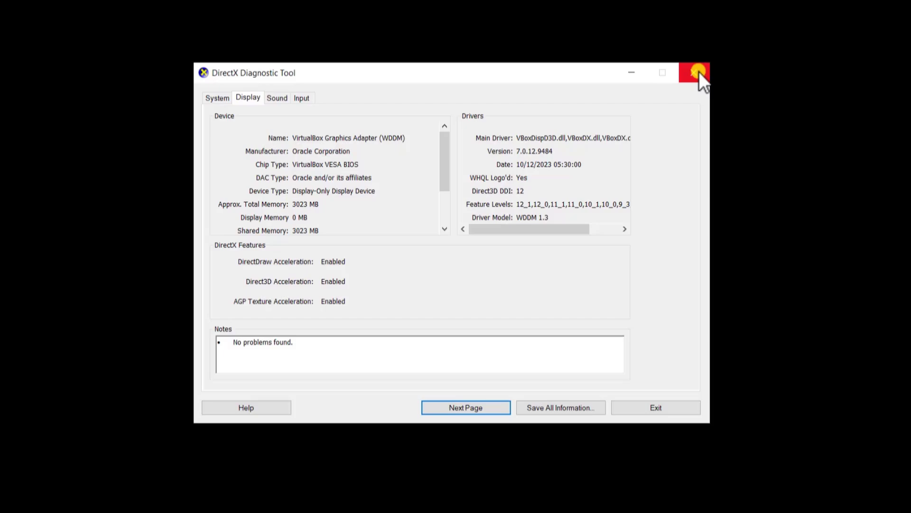
click(675, 90)
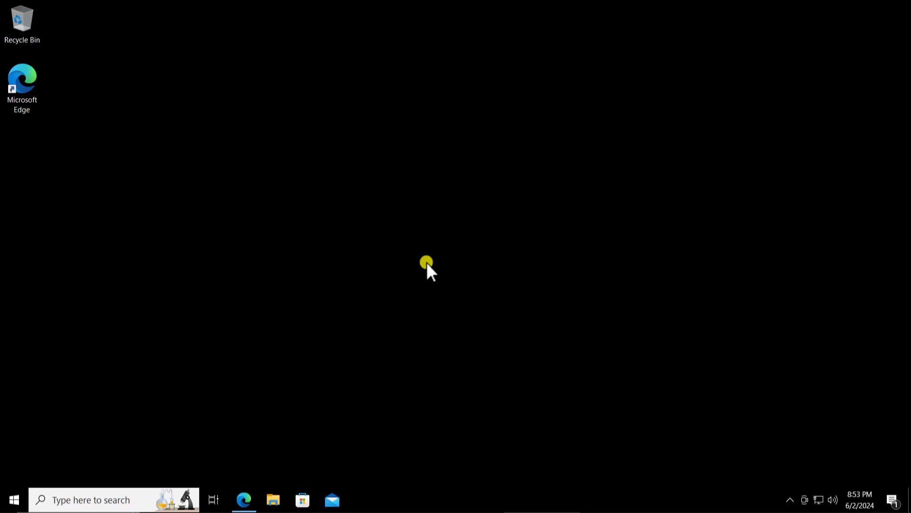
Search the Microsoft Update Catalog in Edge for 'intel HD graphics 630'.
click(244, 500)
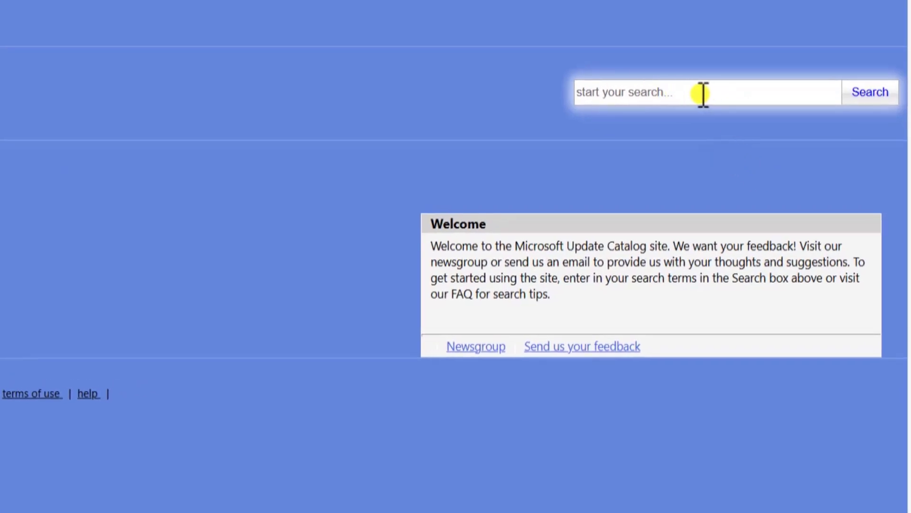
click(674, 96)
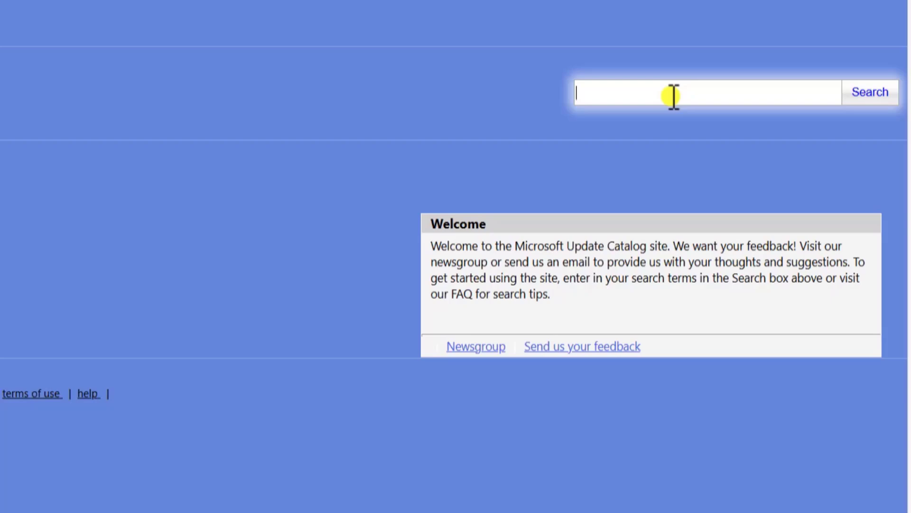
text(inste)
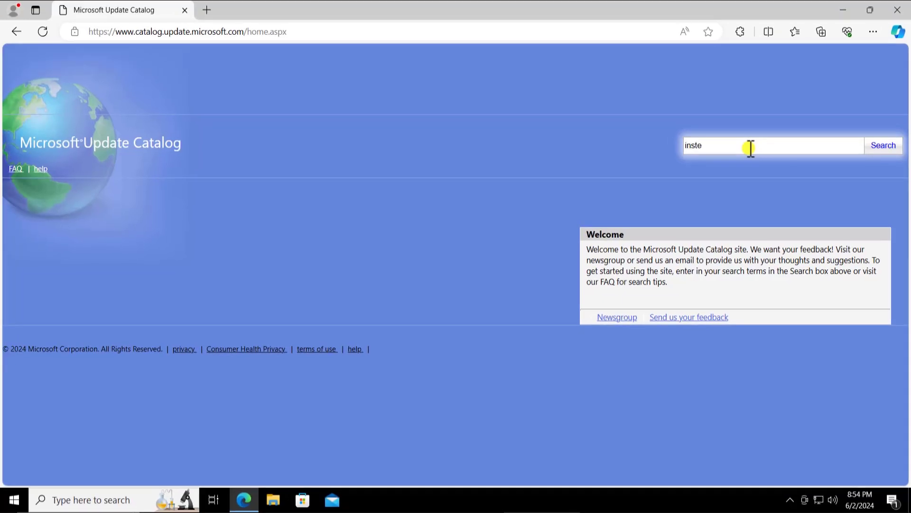
key(BackSpace)
key(BackSpace)
text(el HD graphics 630)
click(886, 147)
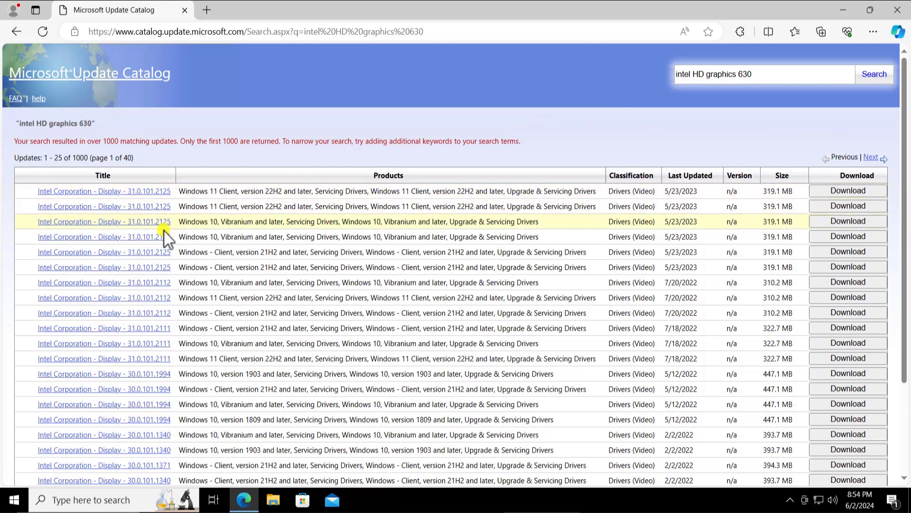
Review the details of the third result, the Windows 10 Intel display driver.
drag(164, 230, 309, 208)
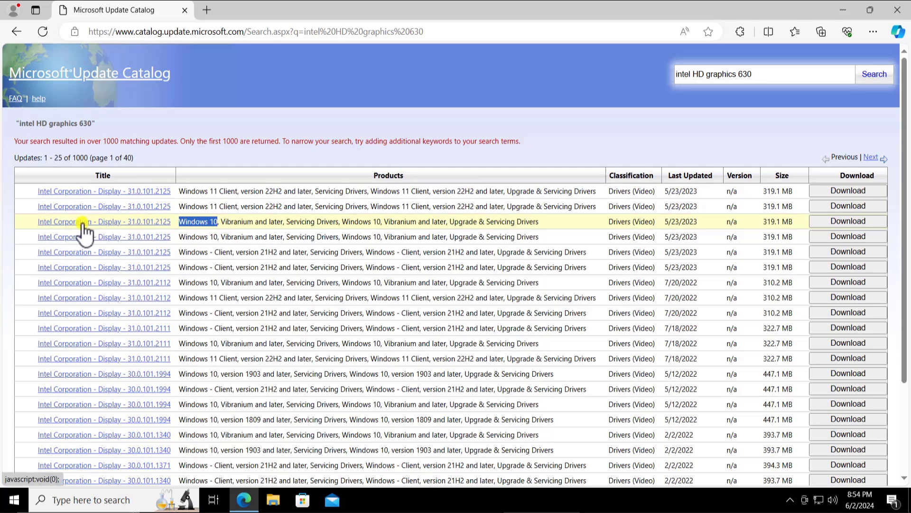
click(142, 222)
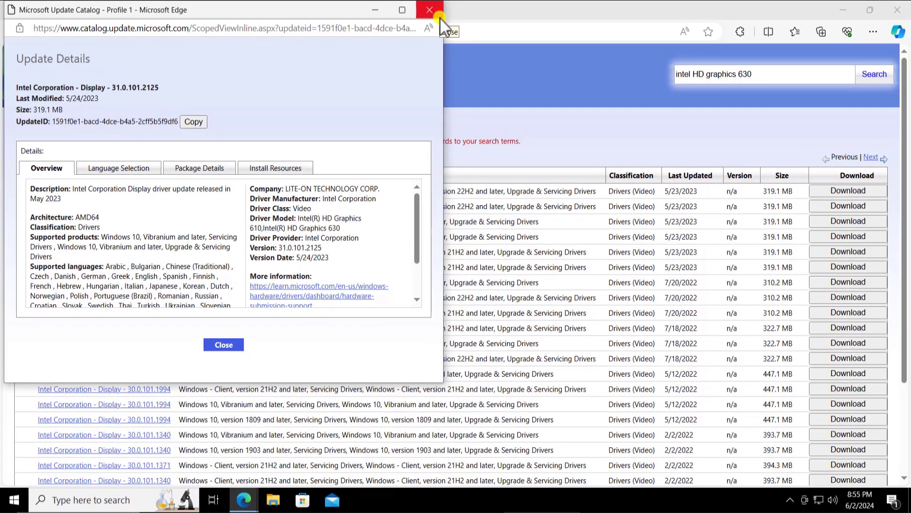
click(439, 17)
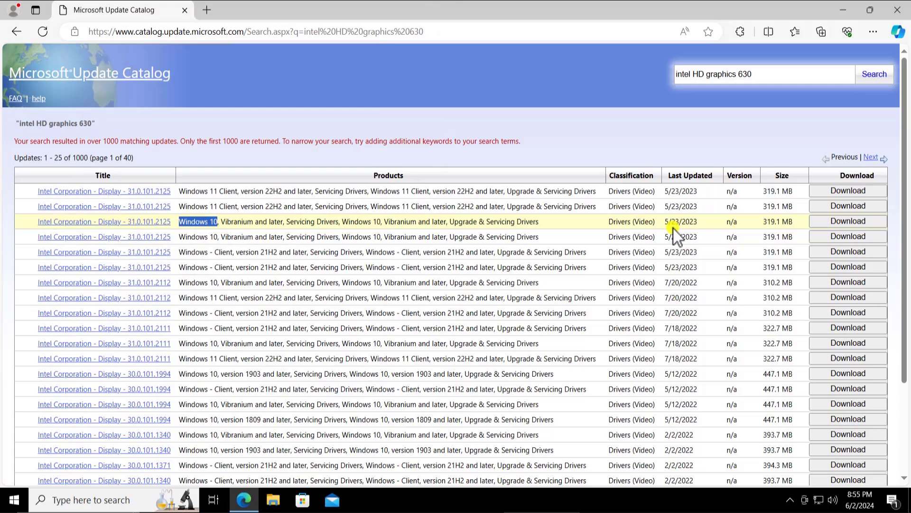
Download the 319 MB Intel Display 31.0.101.2125 .cab file, then close Edge.
click(849, 222)
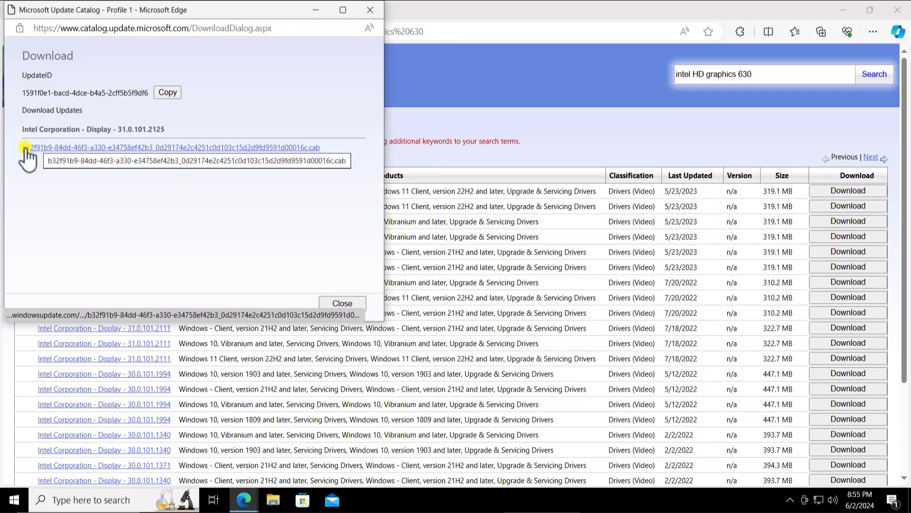
click(152, 148)
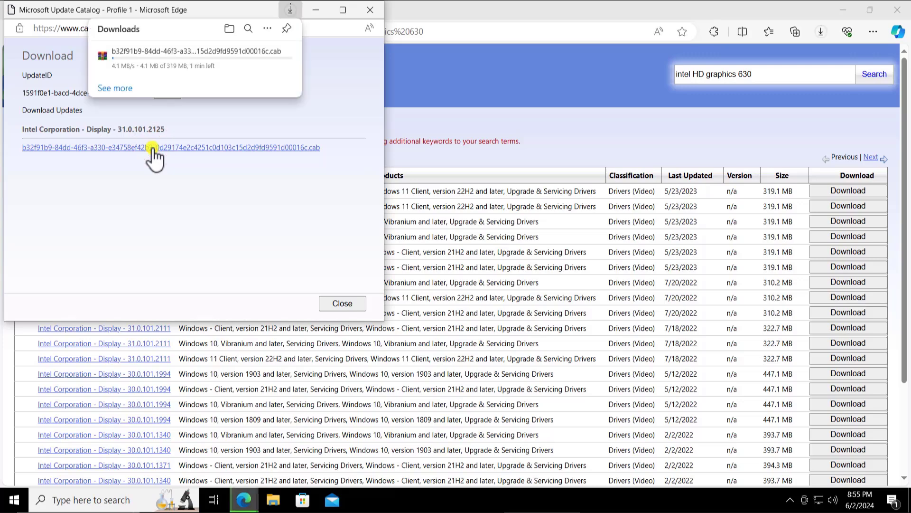
mouse_move(189, 61)
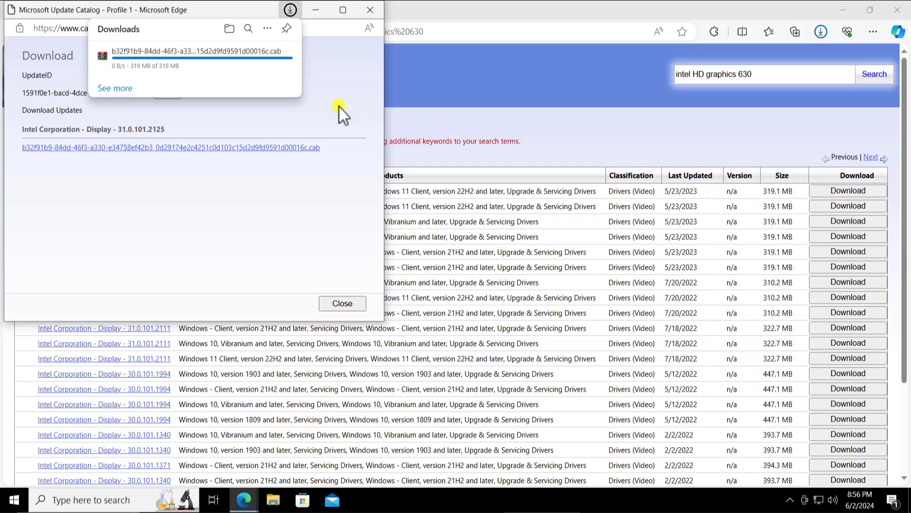
click(377, 10)
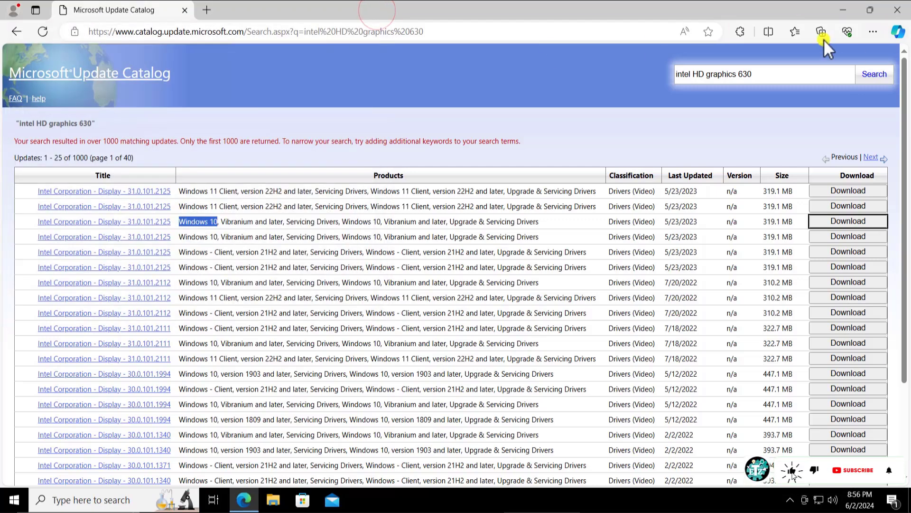
click(903, 19)
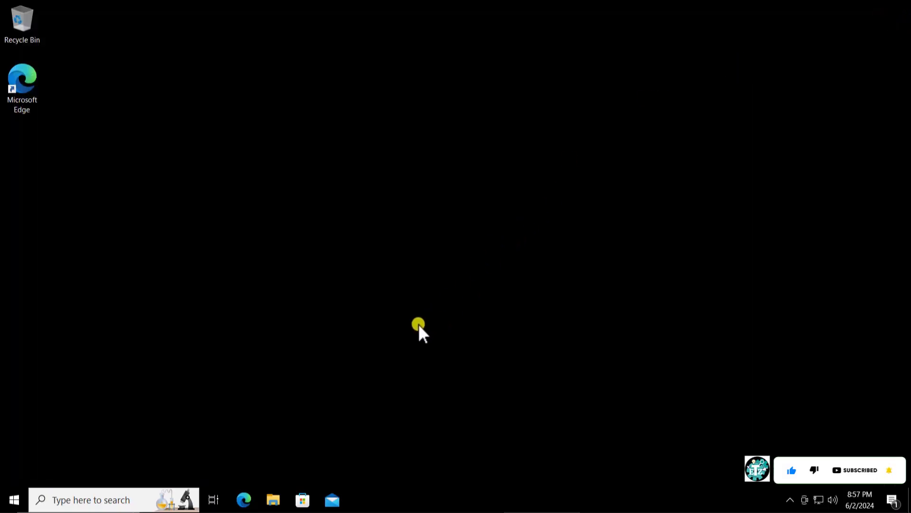
Extract the downloaded driver archive into the Downloads folder in File Explorer.
click(276, 503)
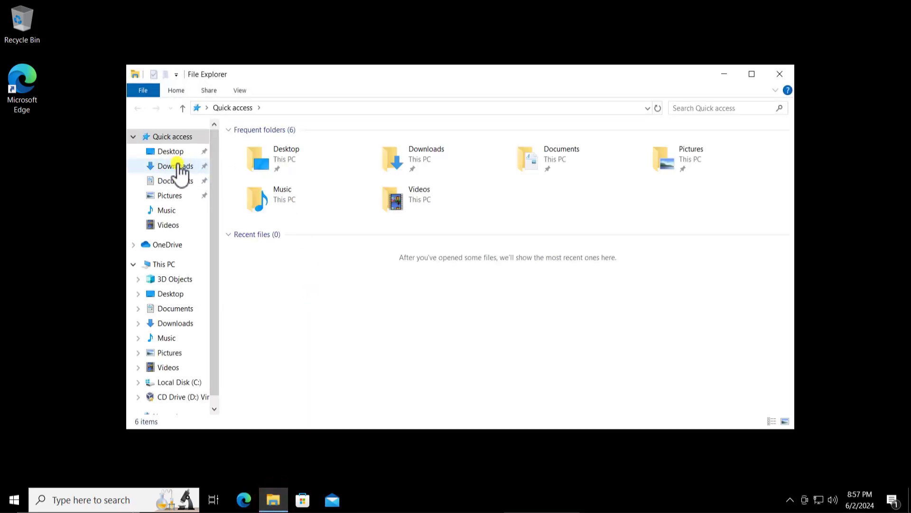
click(176, 165)
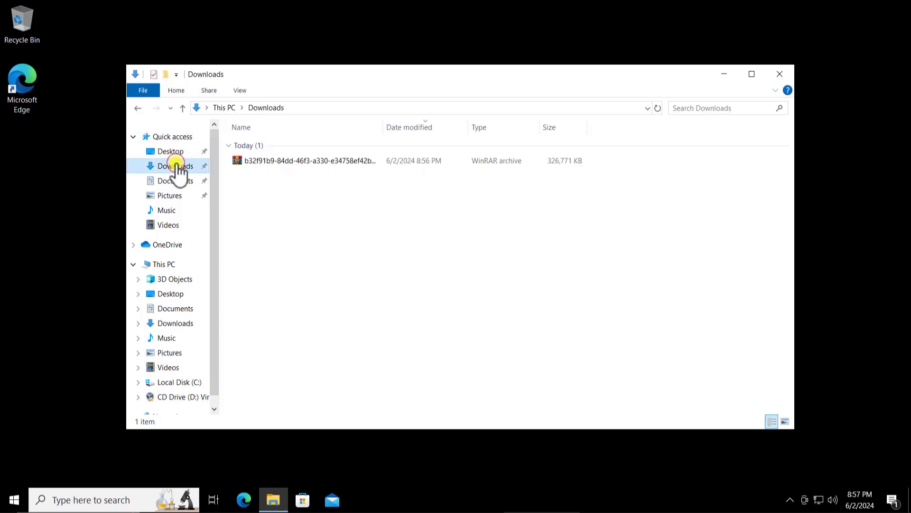
click(271, 163)
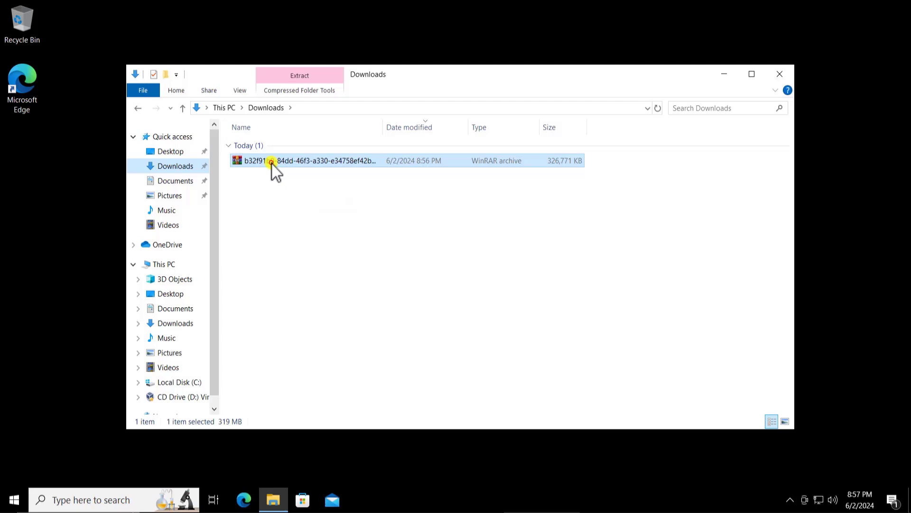
right_click(271, 163)
click(304, 214)
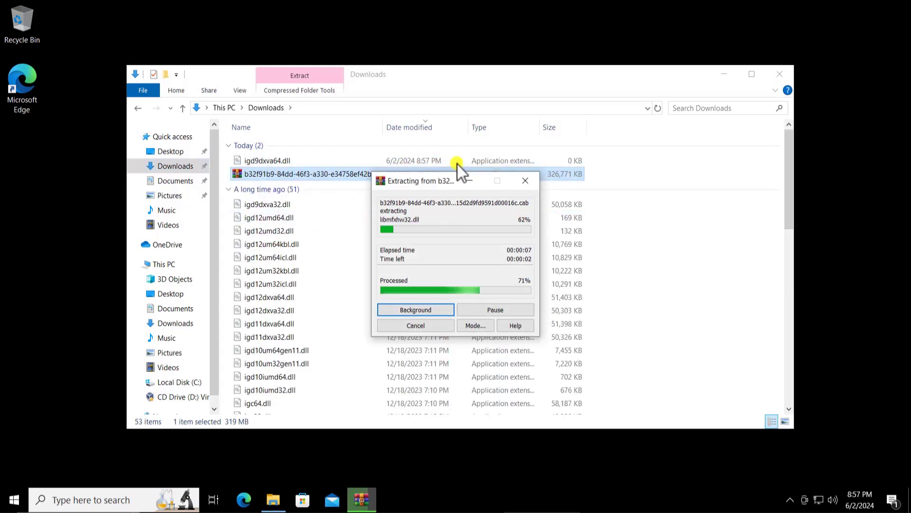
drag(442, 181, 675, 150)
scroll(375, 289, down, 5)
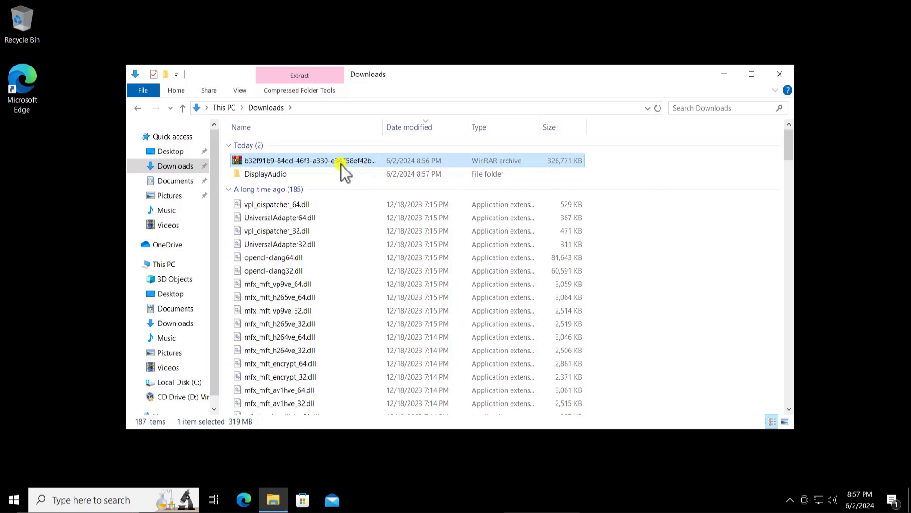
Point WinRAR's Extract files destination at Downloads\DisplayAudio, then cancel it and close Explorer.
right_click(317, 165)
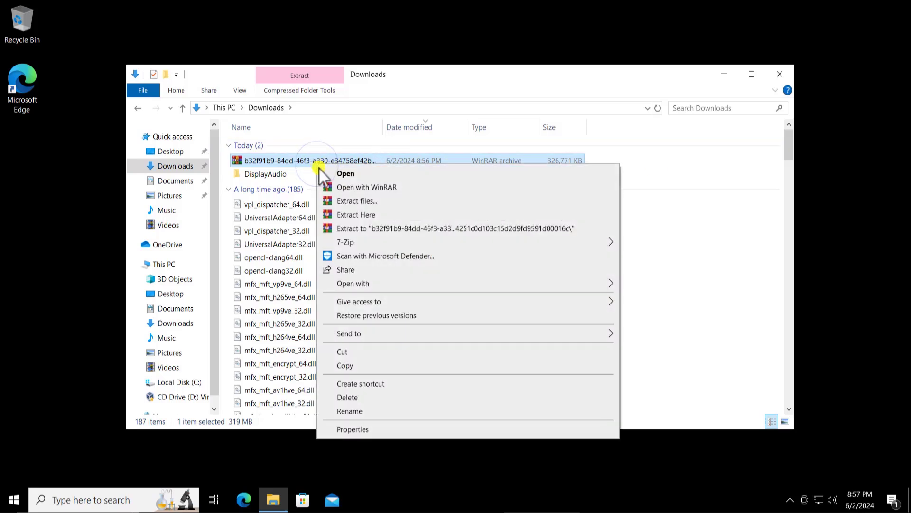
click(367, 204)
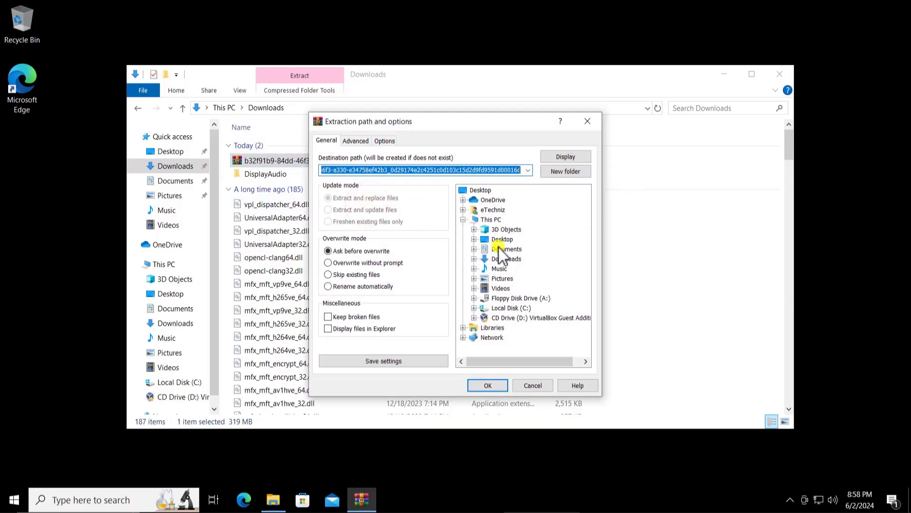
click(502, 259)
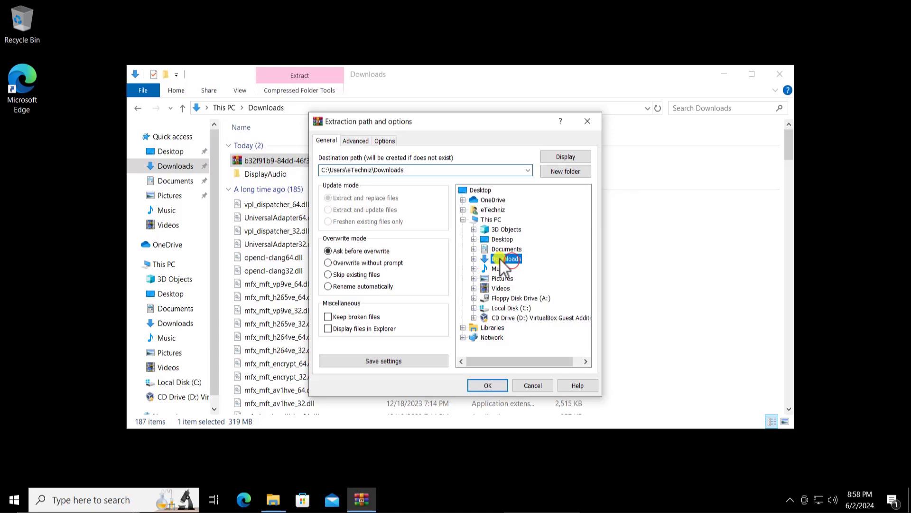
double_click(502, 260)
click(517, 268)
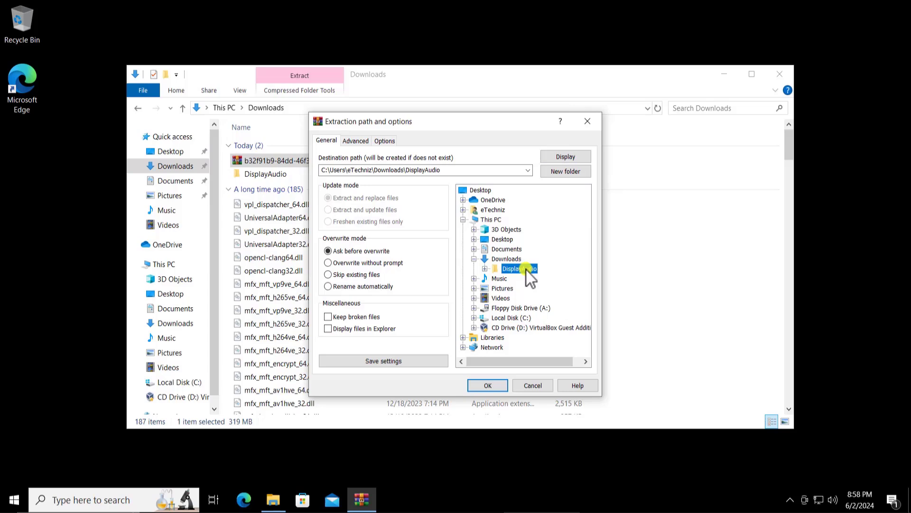
click(593, 120)
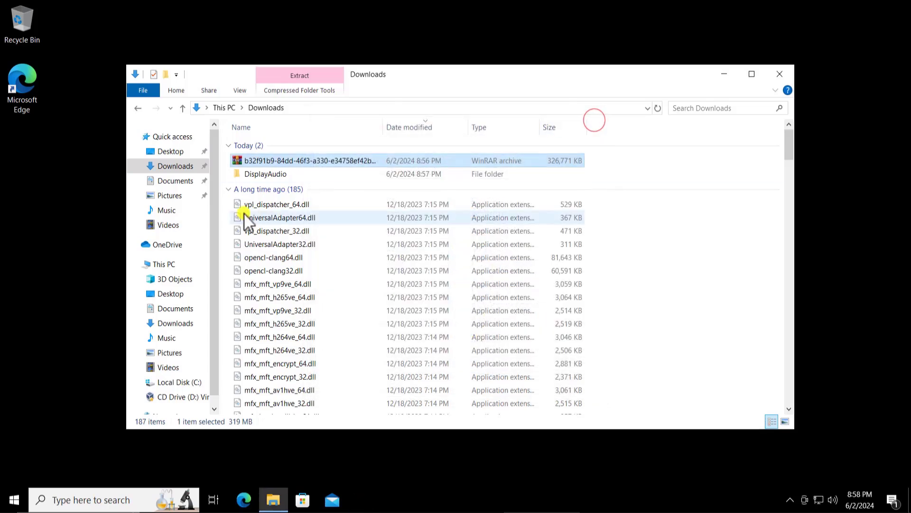
click(782, 75)
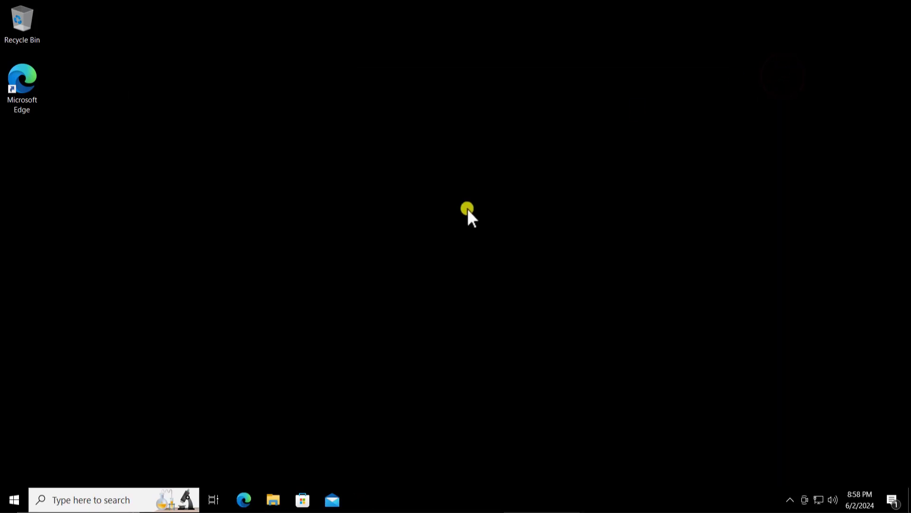
Open Device Manager and select VirtualBox Graphics Adapter (WDDM) under Display adapters.
right_click(12, 502)
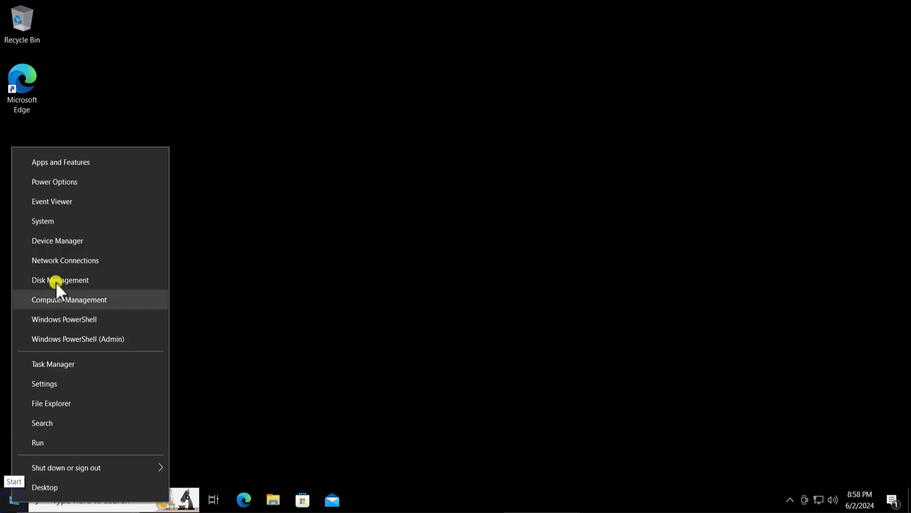
click(101, 241)
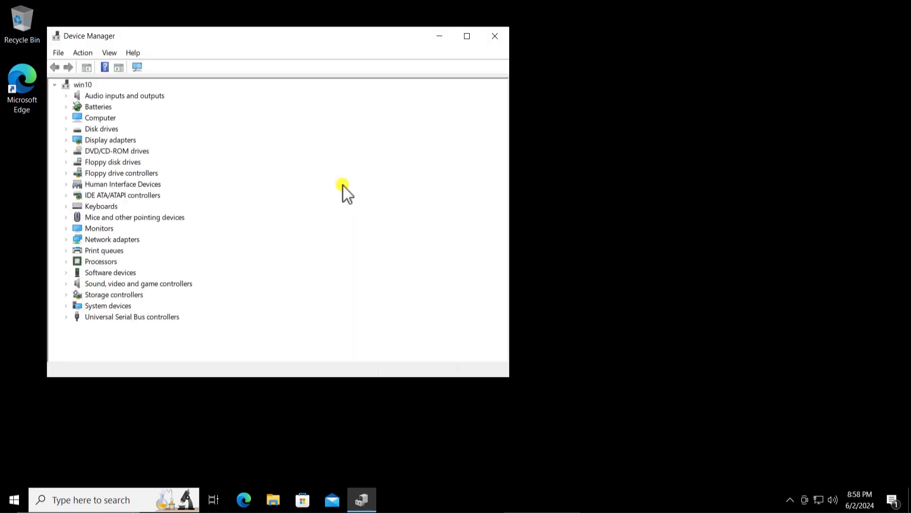
click(127, 139)
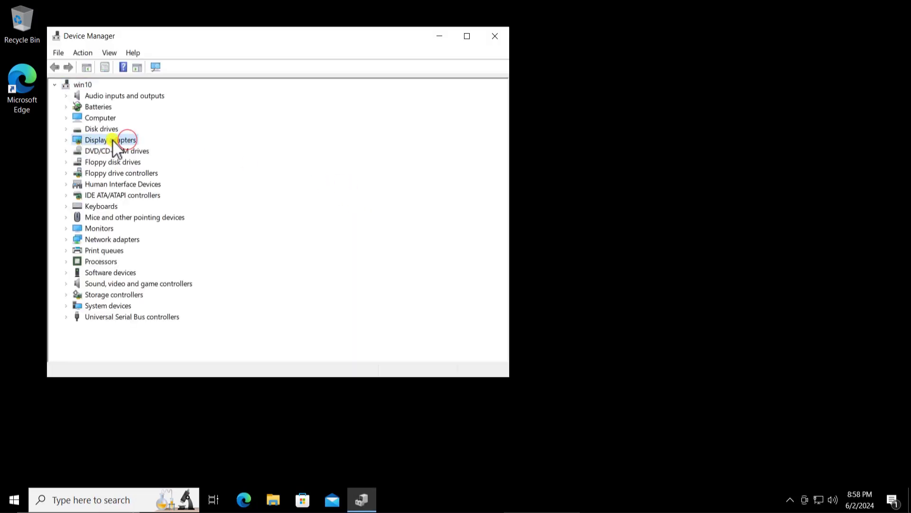
click(66, 140)
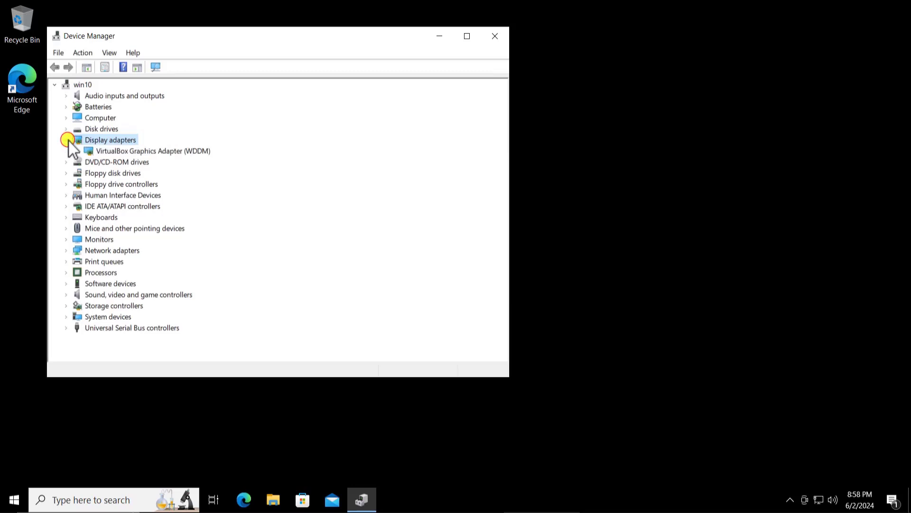
click(175, 153)
Update the adapter's driver via Browse my computer > Let me pick, choosing Have Disk.
right_click(177, 153)
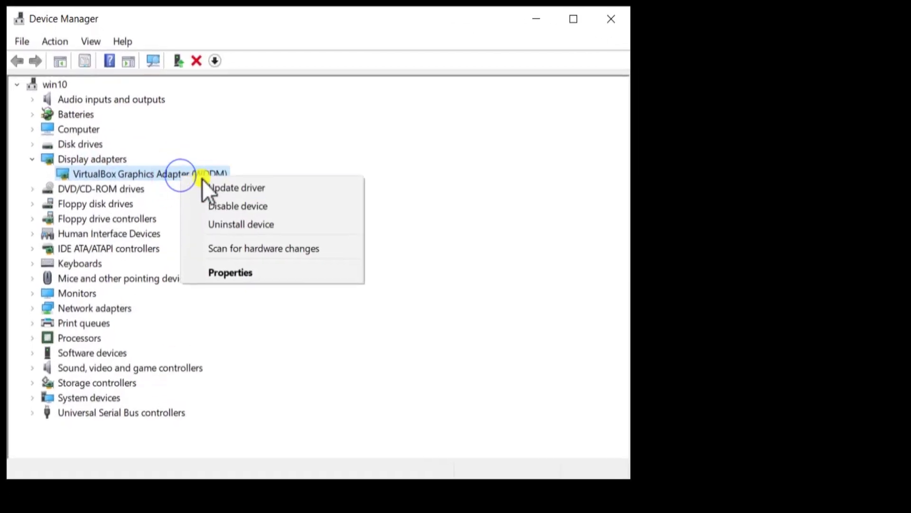
click(304, 190)
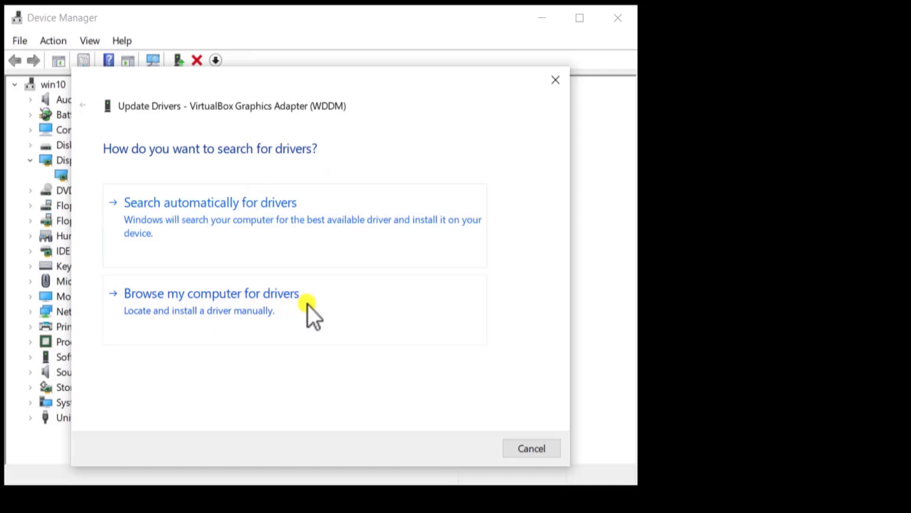
click(307, 303)
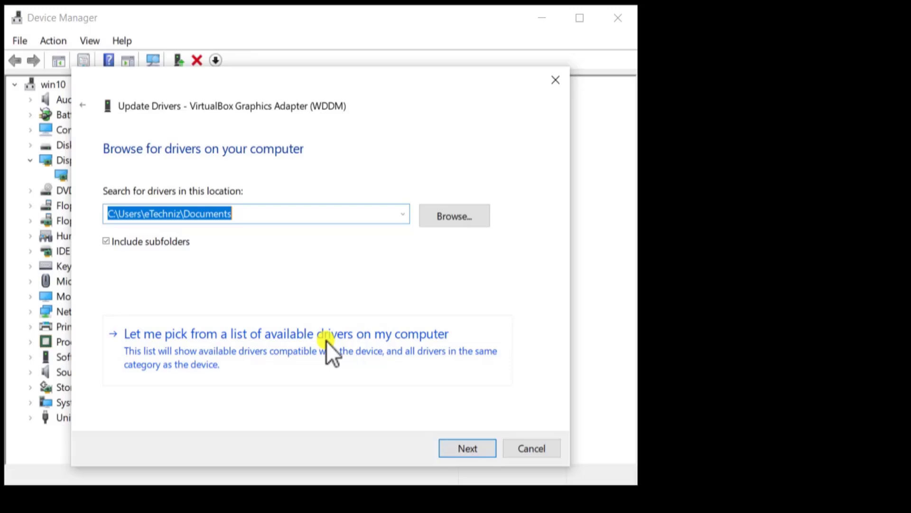
click(352, 344)
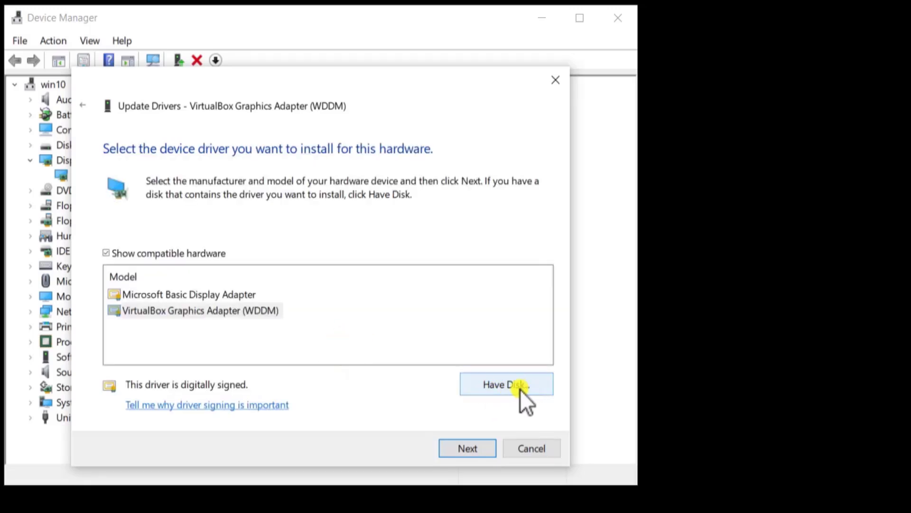
click(520, 388)
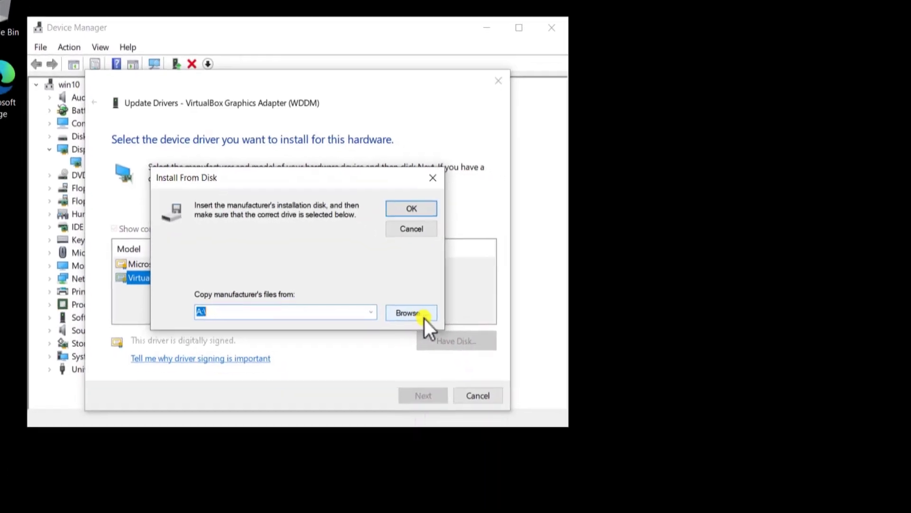
Browse from Install From Disk to the Downloads folder to locate cui_dch.inf.
click(422, 316)
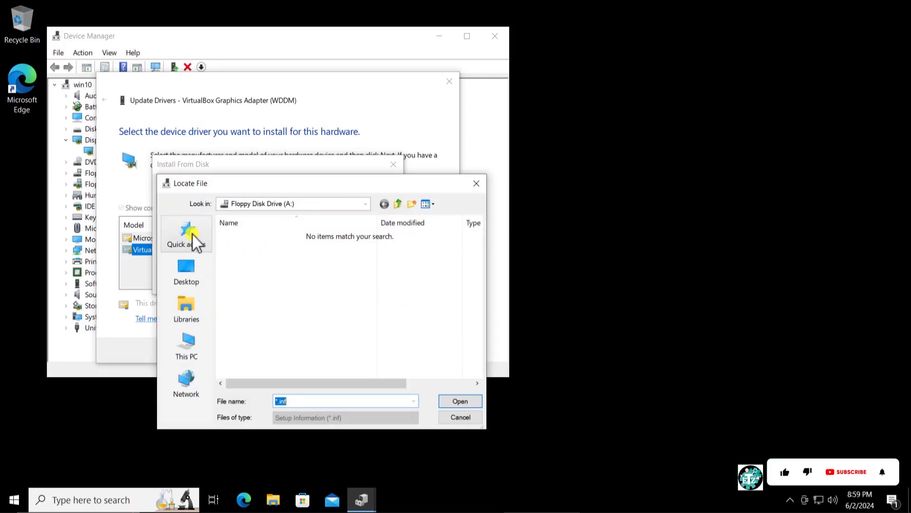
click(192, 233)
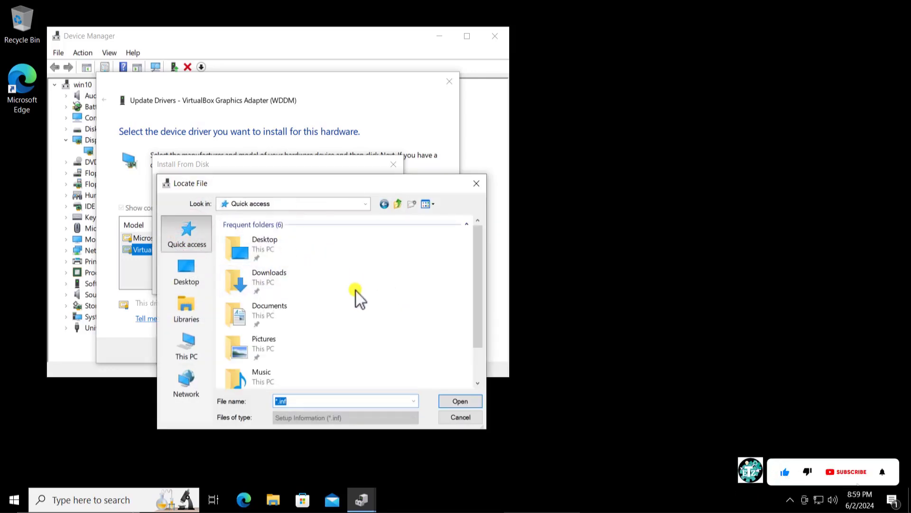
double_click(264, 277)
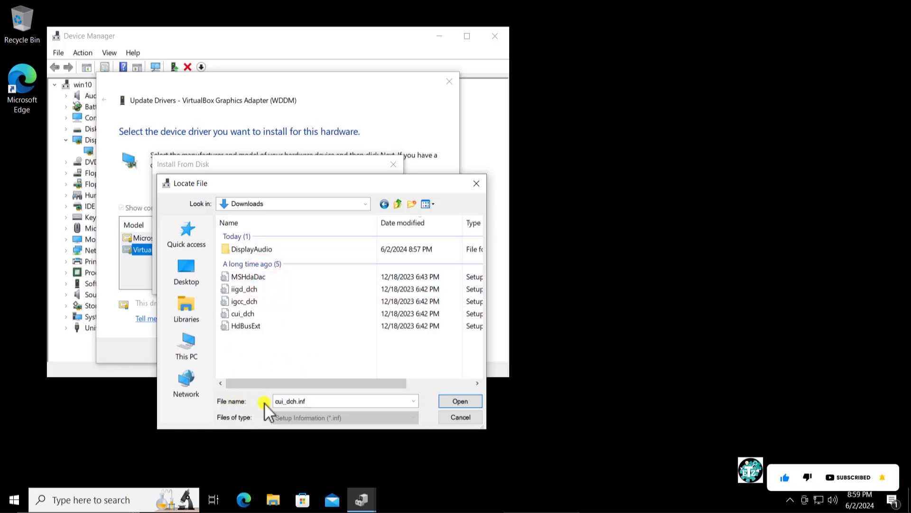
click(473, 414)
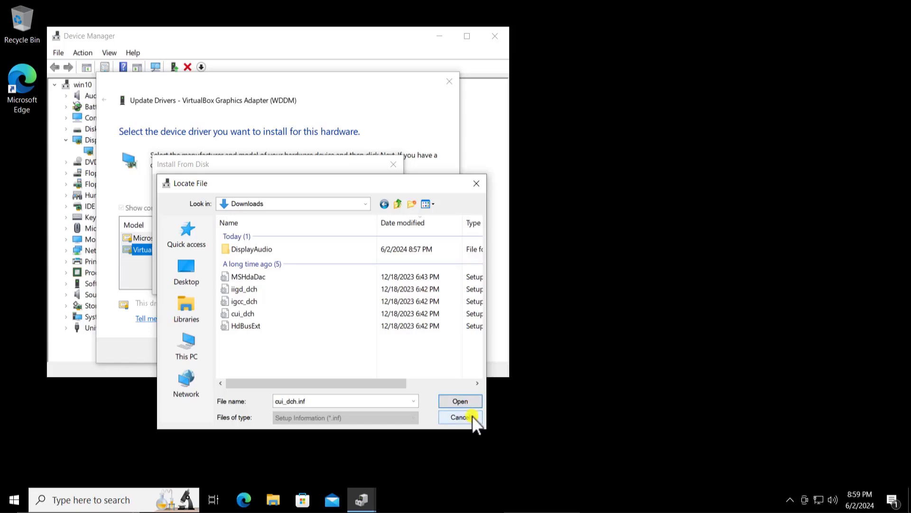